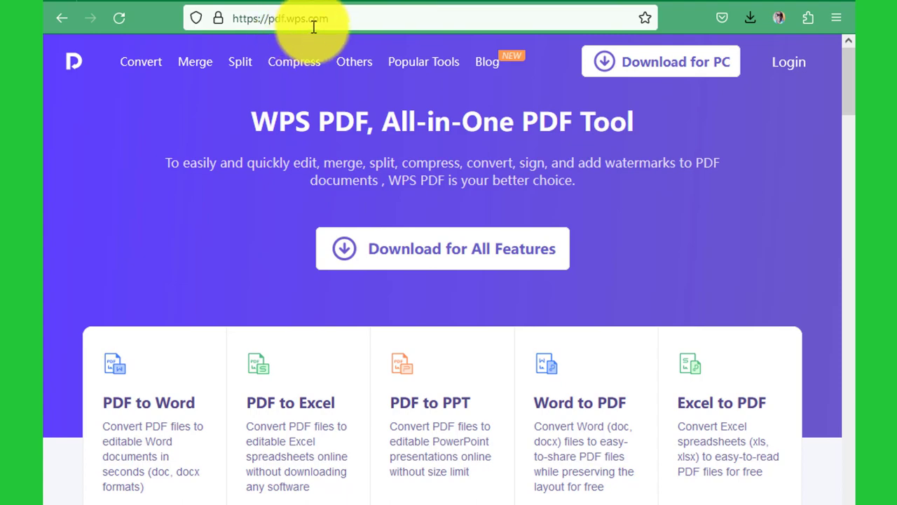
pyautogui.moveTo(846, 85)
pyautogui.mouseDown()
pyautogui.moveTo(841, 150)
pyautogui.moveTo(854, 188)
pyautogui.moveTo(851, 74)
pyautogui.mouseUp()
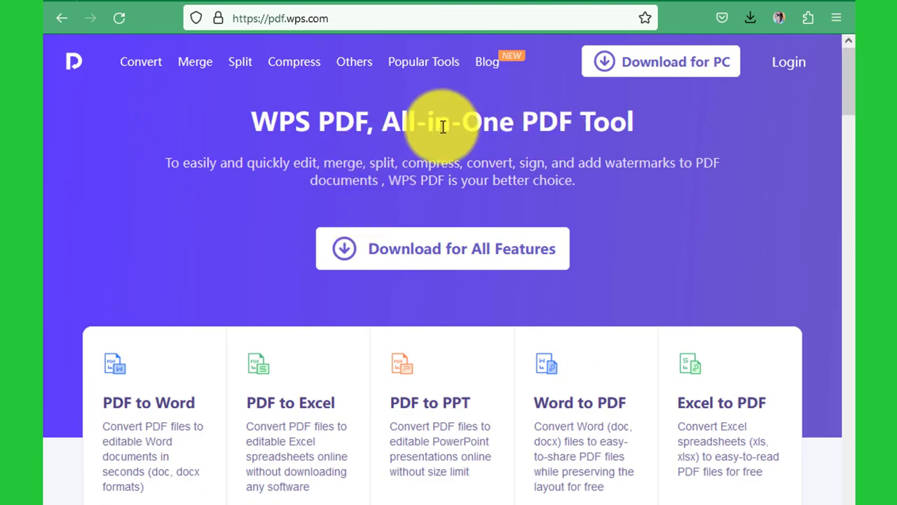
pyautogui.moveTo(140, 61)
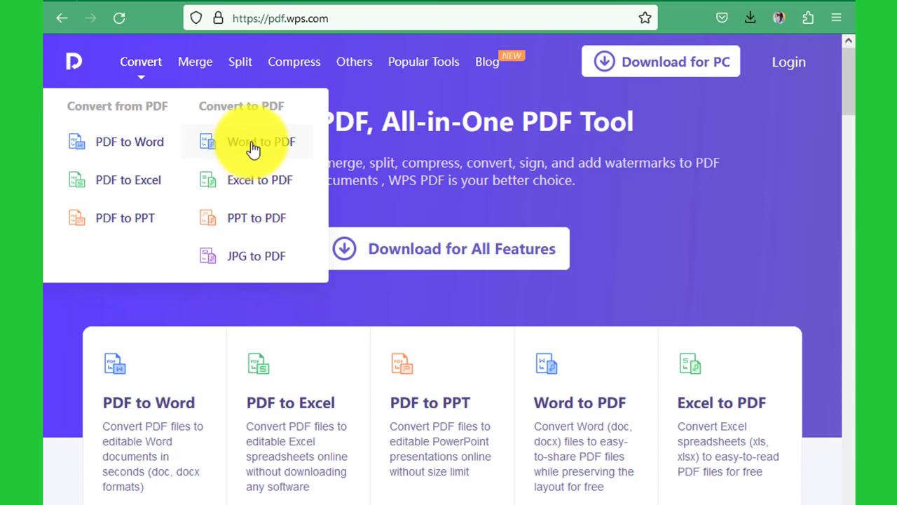
pyautogui.click(253, 144)
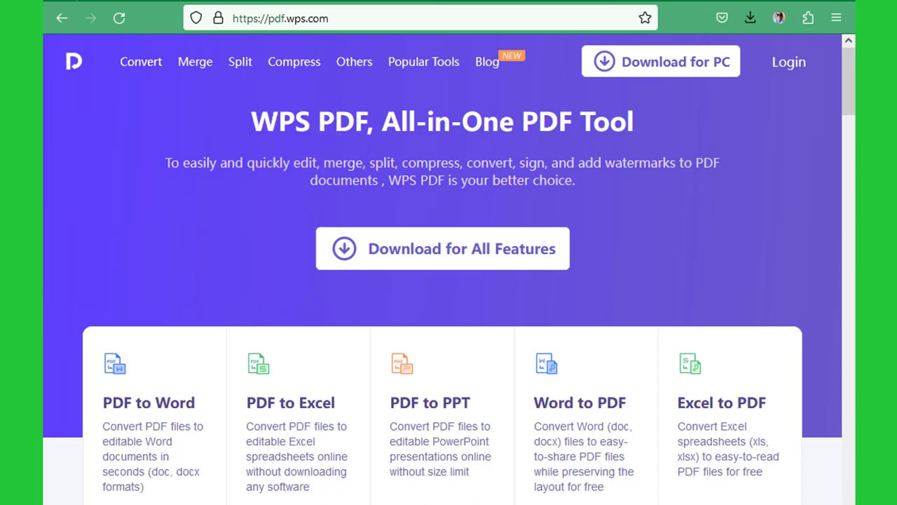
# In Word, type the heading 'Converting document' above ABCD, make it bold 18 pt, then open File
pyautogui.click(610, 486)
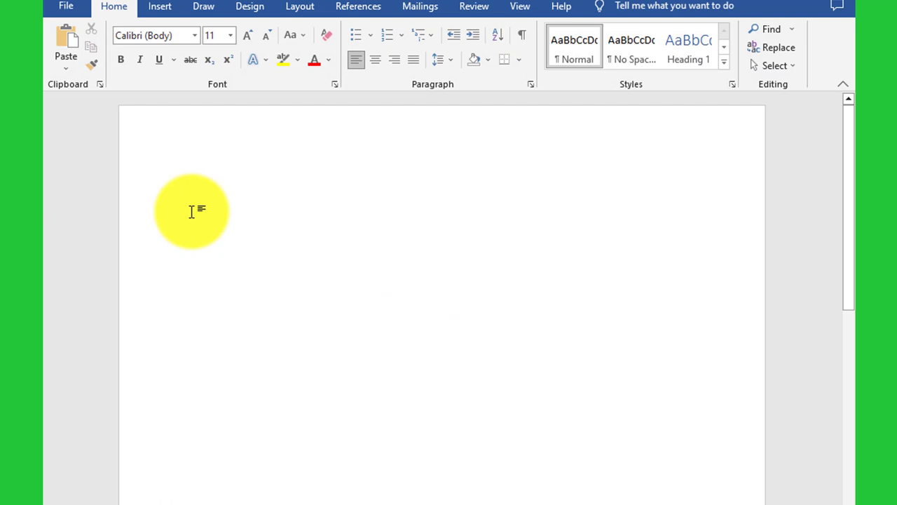
pyautogui.write('c')
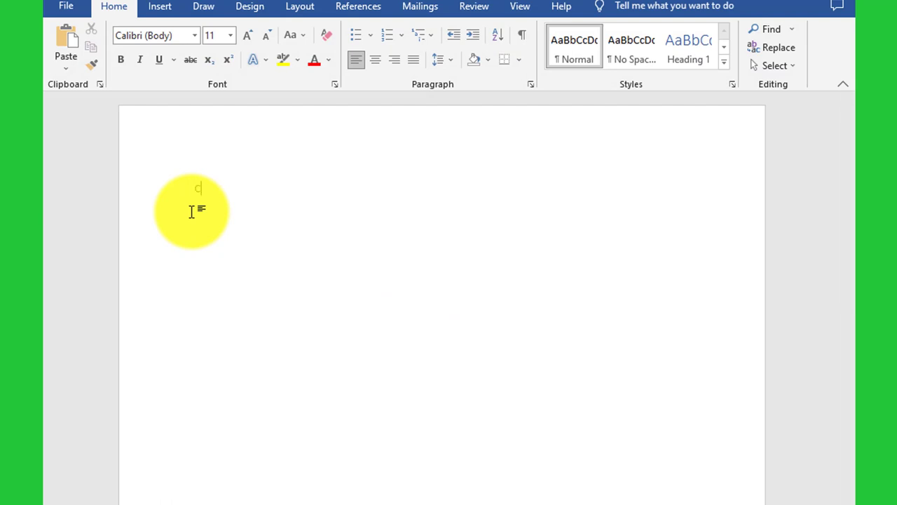
pyautogui.write('o')
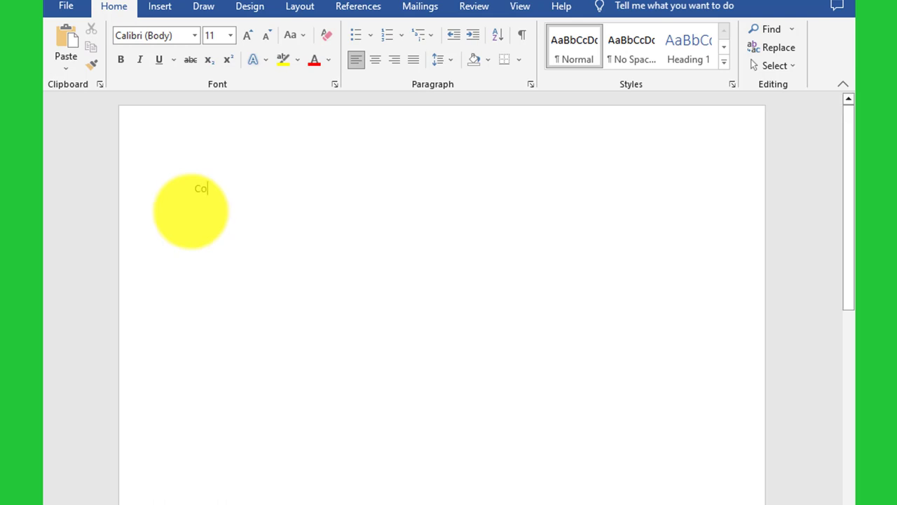
pyautogui.write('nverting document')
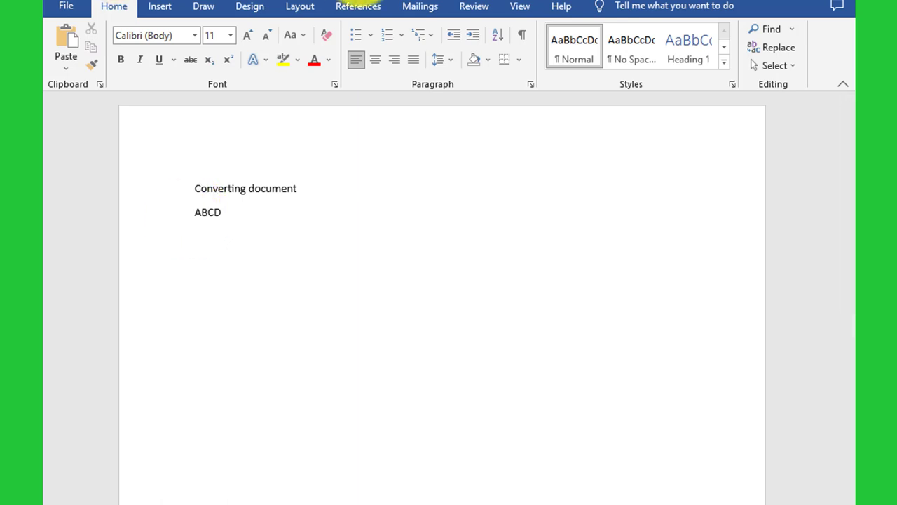
pyautogui.moveTo(337, 186); pyautogui.dragTo(193, 188)
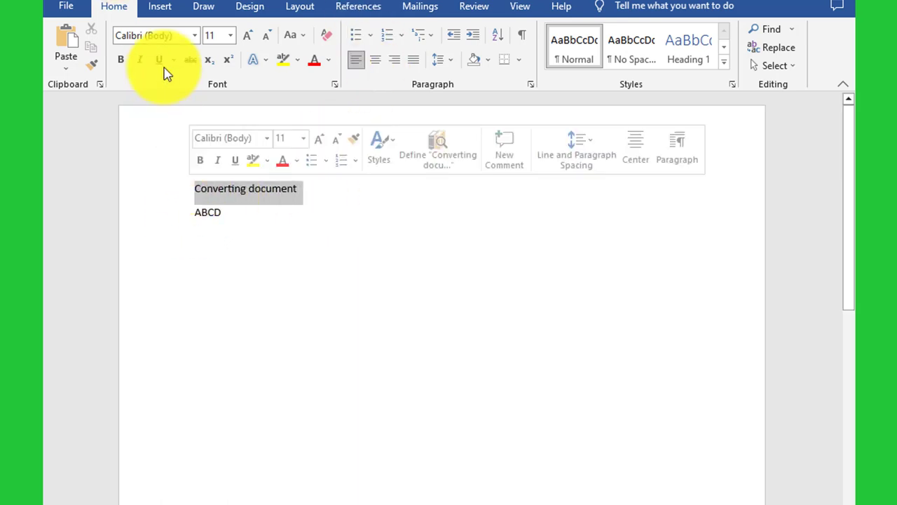
pyautogui.click(121, 60)
pyautogui.click(230, 35)
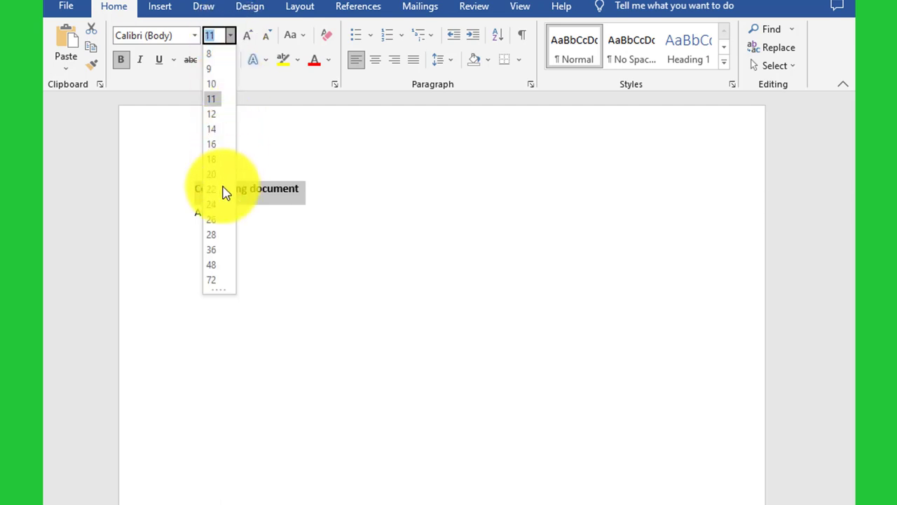
pyautogui.click(211, 160)
pyautogui.click(491, 181)
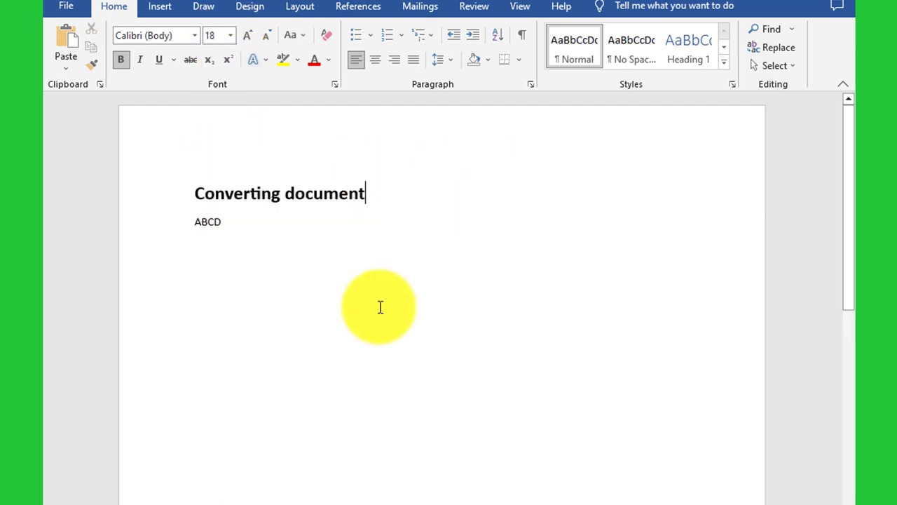
pyautogui.moveTo(225, 226); pyautogui.dragTo(186, 231)
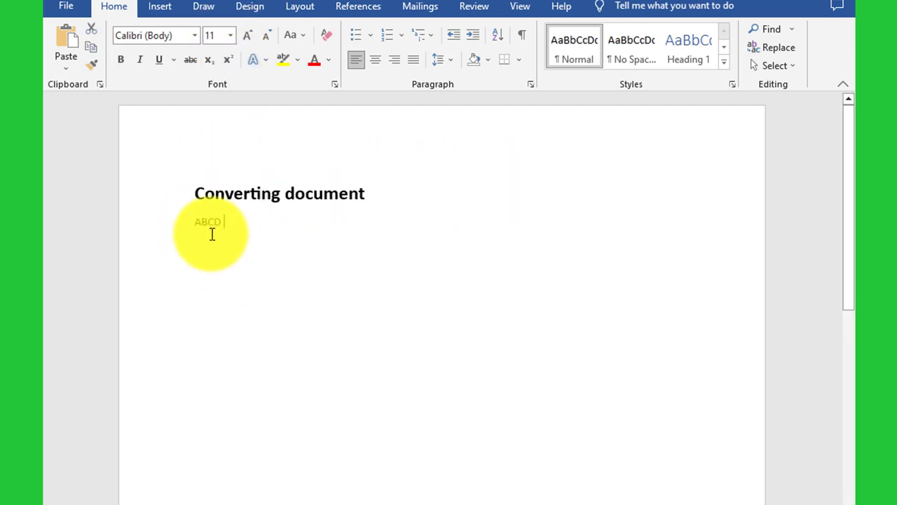
pyautogui.click(257, 240)
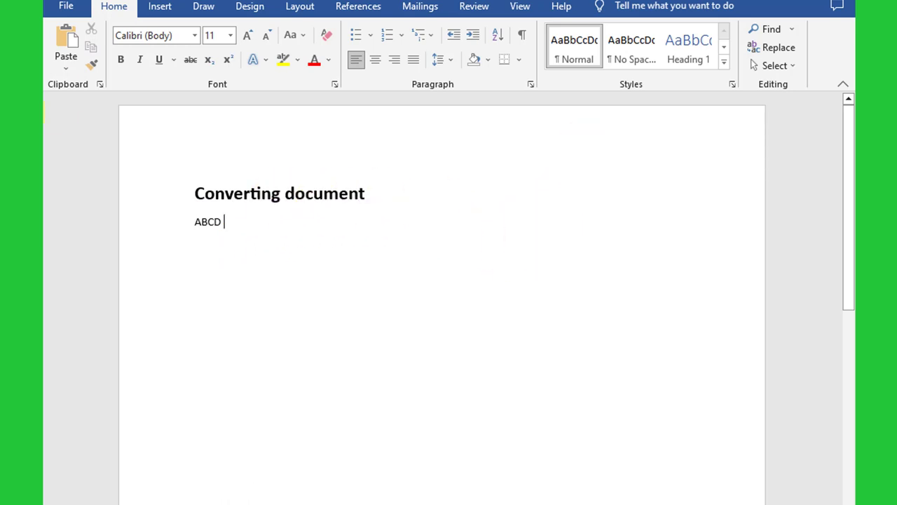
pyautogui.click(63, 9)
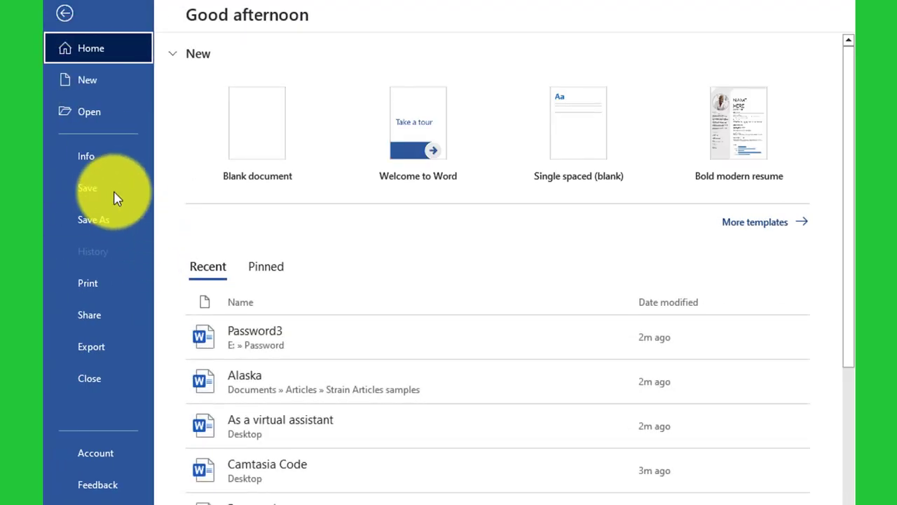
# Save the file as 'Converting document' to the Desktop through Save As > This PC
pyautogui.click(105, 222)
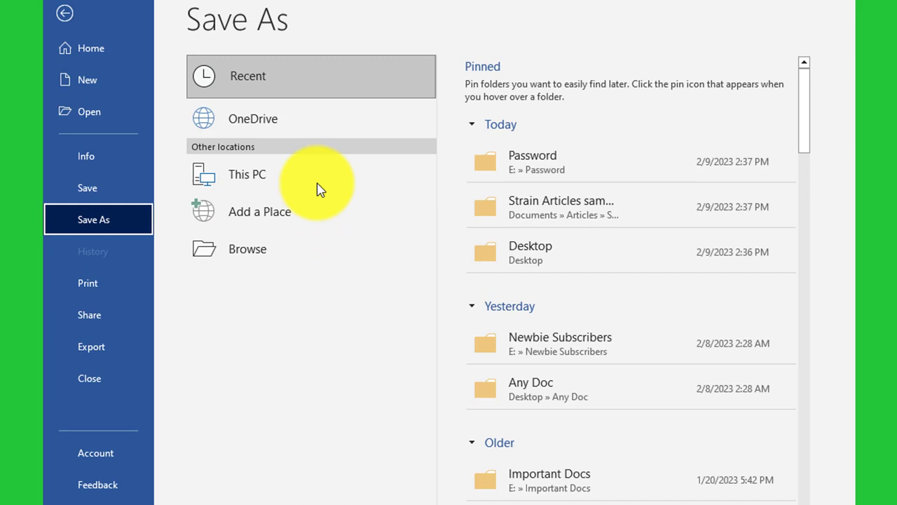
pyautogui.click(318, 186)
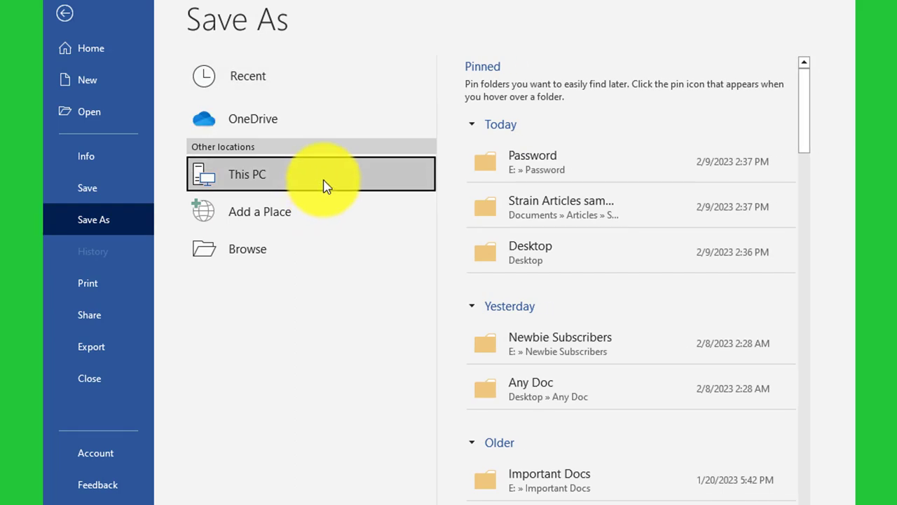
pyautogui.doubleClick(322, 186)
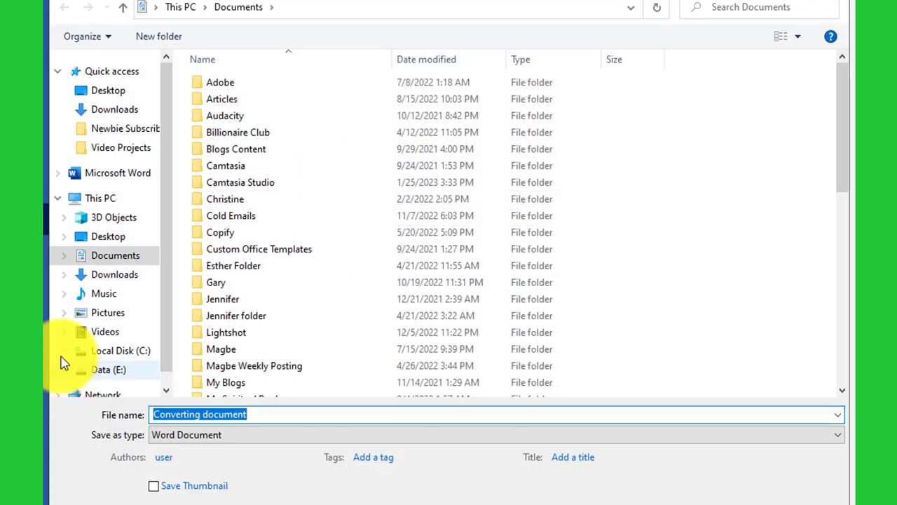
pyautogui.click(107, 238)
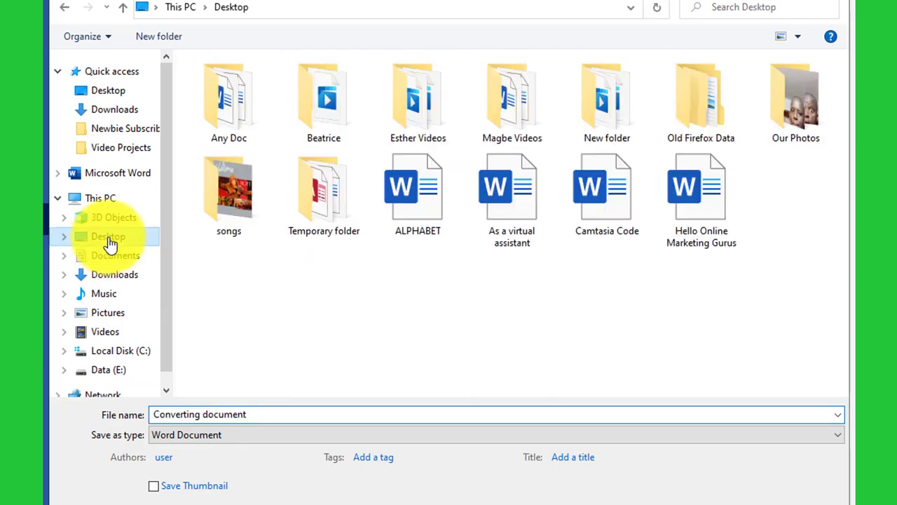
pyautogui.click(721, 496)
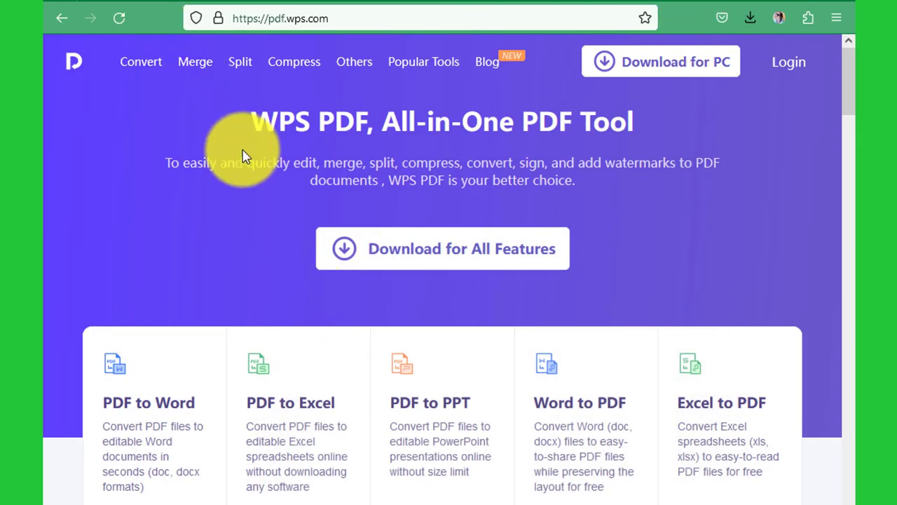
# Open the Word to PDF converter from WPS PDF's Convert menu
pyautogui.moveTo(144, 64)
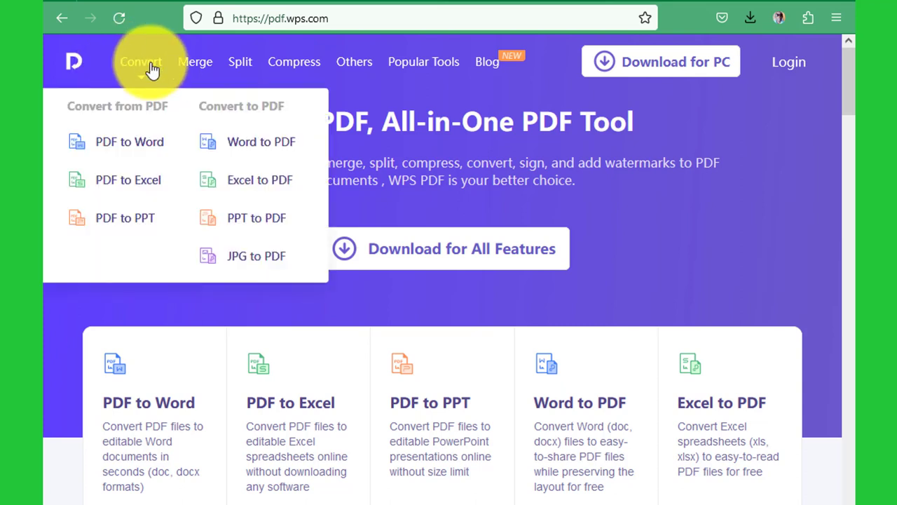
pyautogui.click(282, 153)
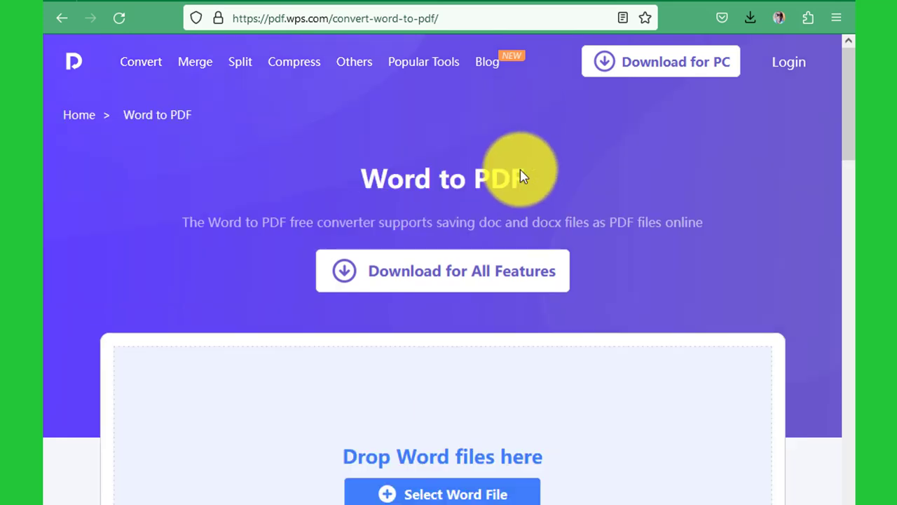
pyautogui.scroll(-4, 518, 176)
pyautogui.scroll(2, 524, 178)
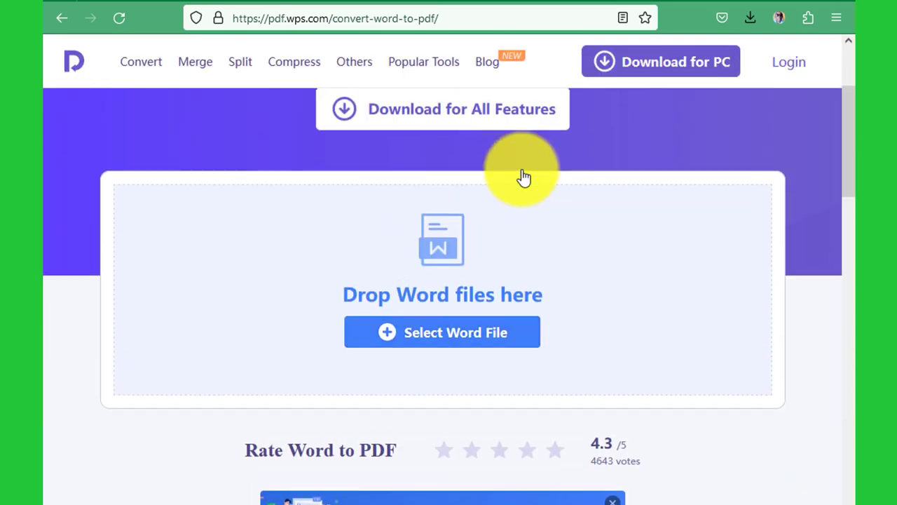
pyautogui.click(463, 344)
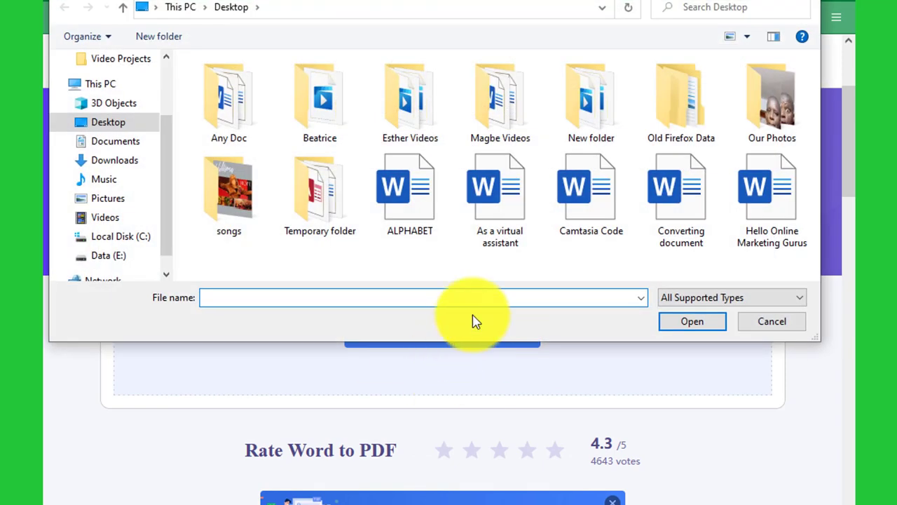
pyautogui.click(686, 215)
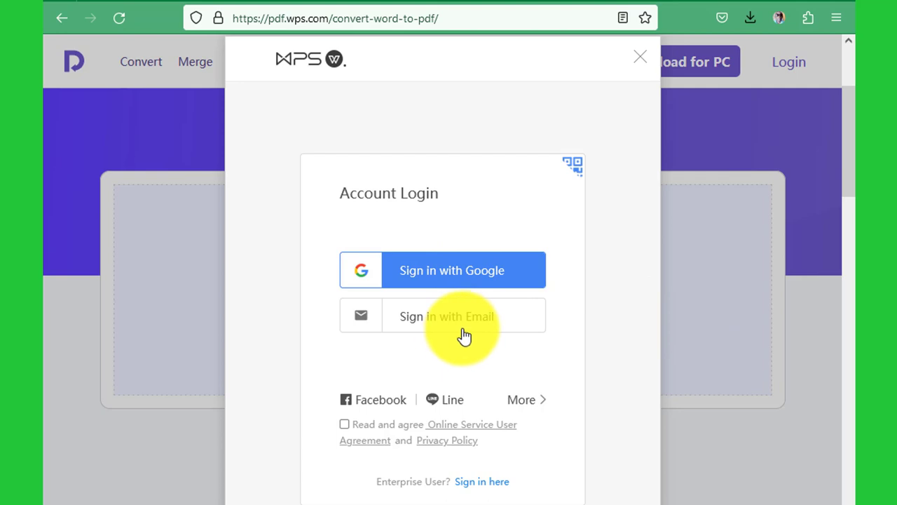
pyautogui.click(638, 62)
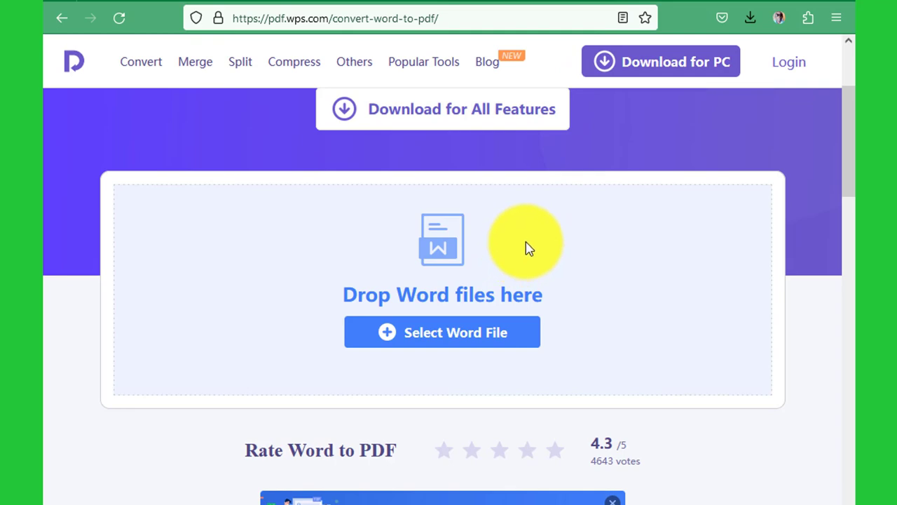
# Use Select Word File to pick 'Converting document' from the Desktop
pyautogui.scroll(-6, 537, 270)
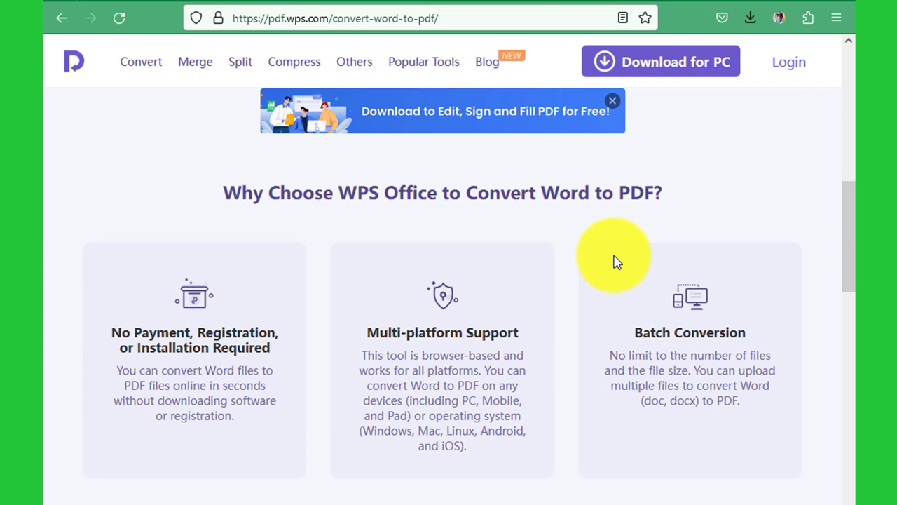
pyautogui.scroll(5, 617, 257)
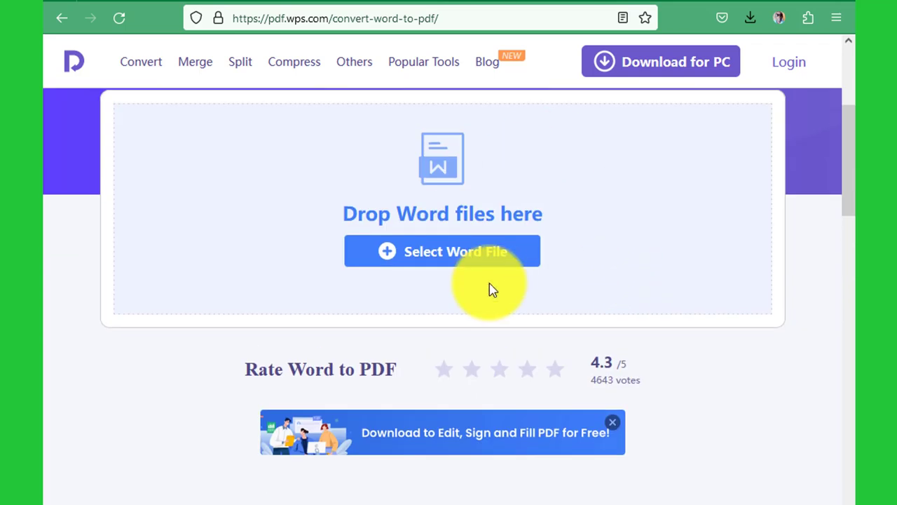
pyautogui.scroll(1, 628, 430)
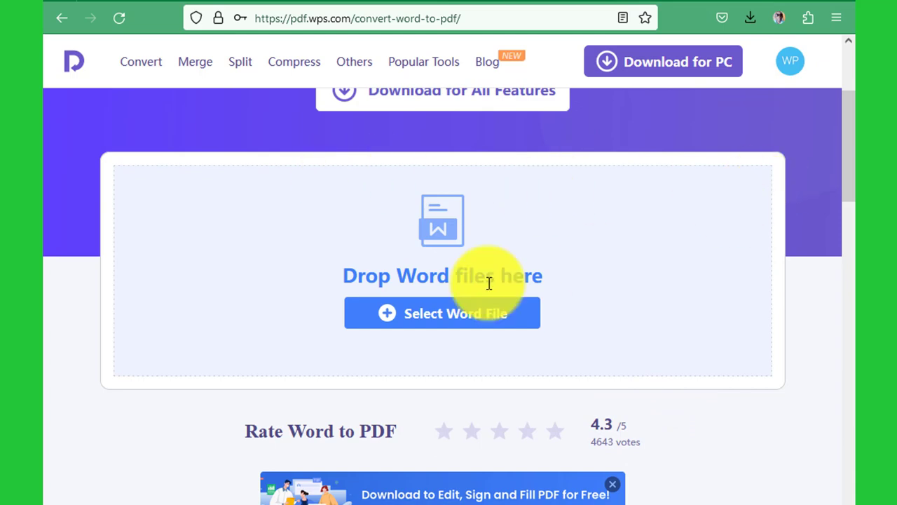
pyautogui.click(427, 318)
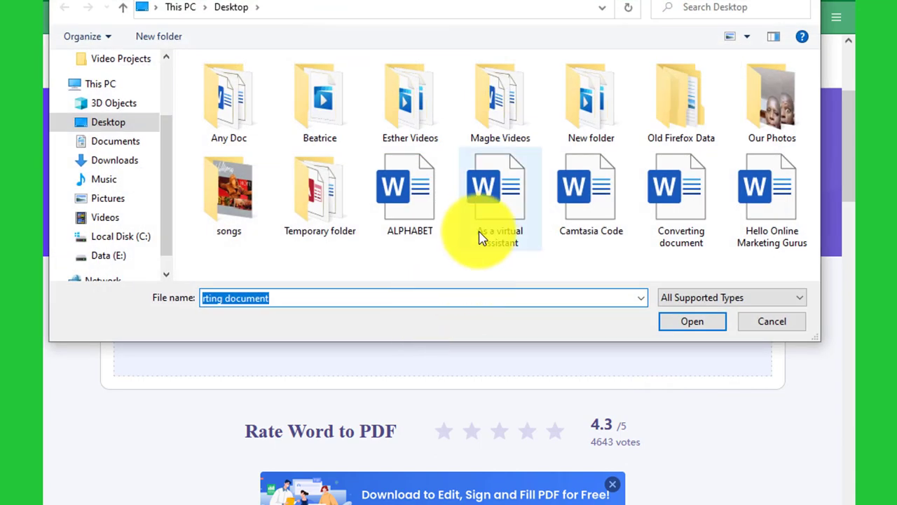
pyautogui.click(688, 214)
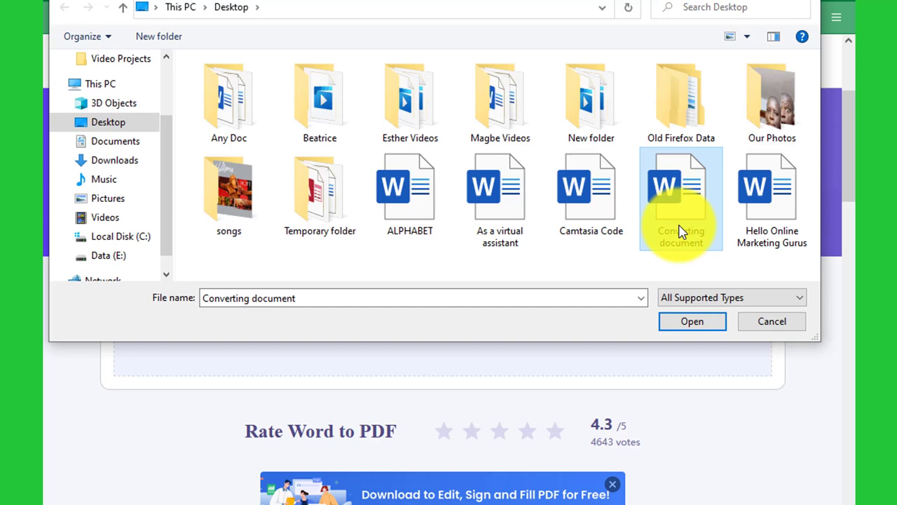
# Upload 'Converting document' for conversion and download the resulting Converting document.pdf
pyautogui.click(677, 323)
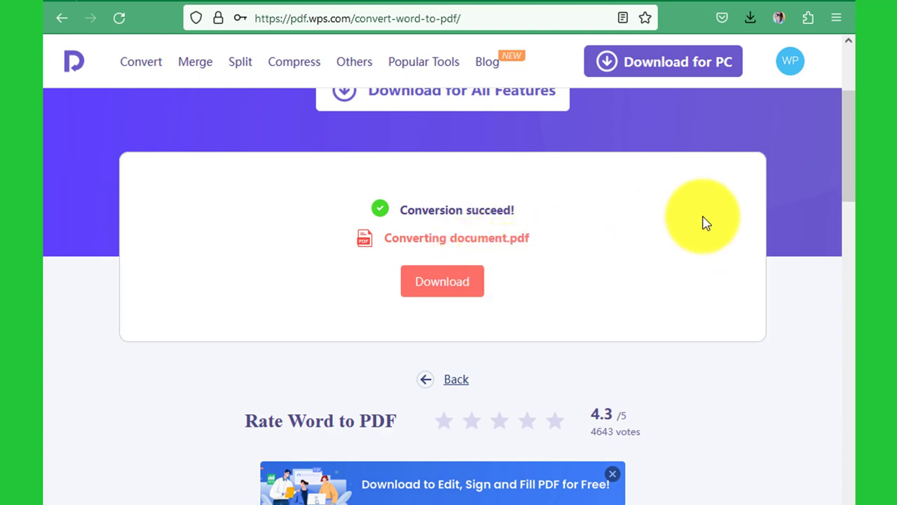
pyautogui.click(442, 281)
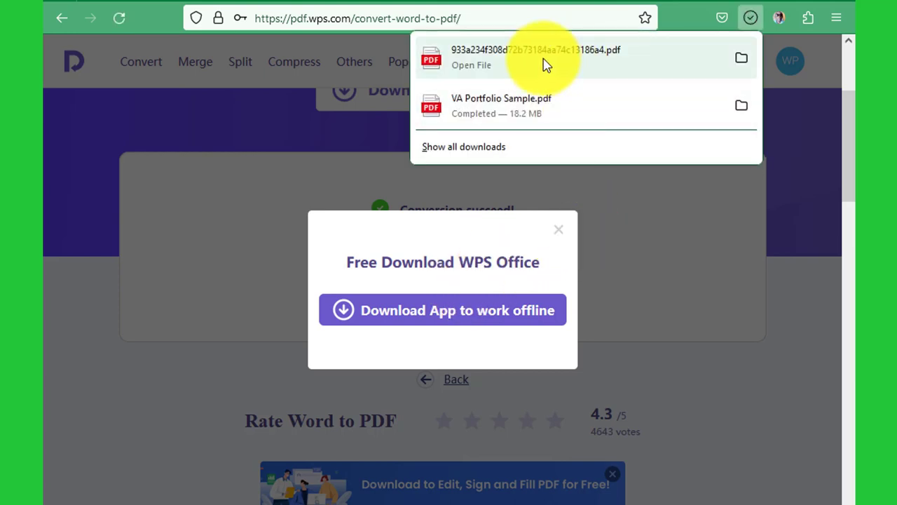
# Open the downloaded PDF, then return to the converter tab and close the WPS Office popup
pyautogui.click(546, 65)
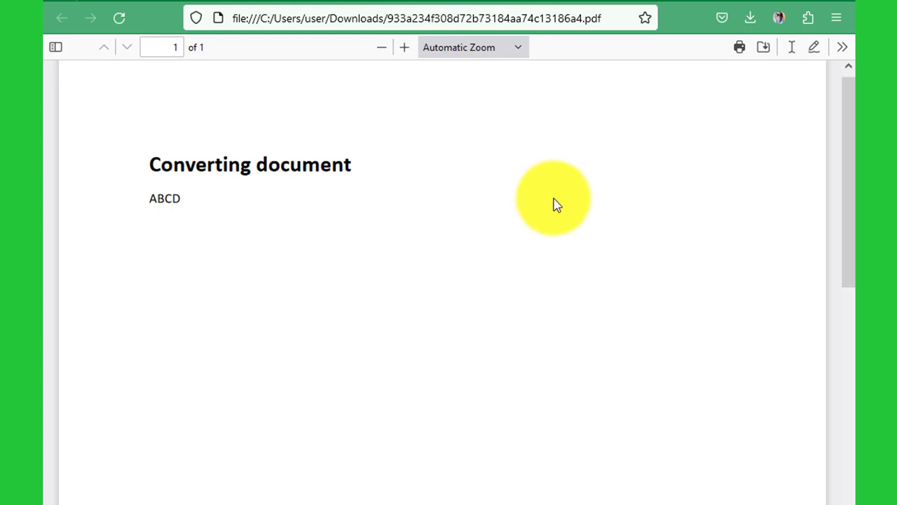
pyautogui.click(433, 1)
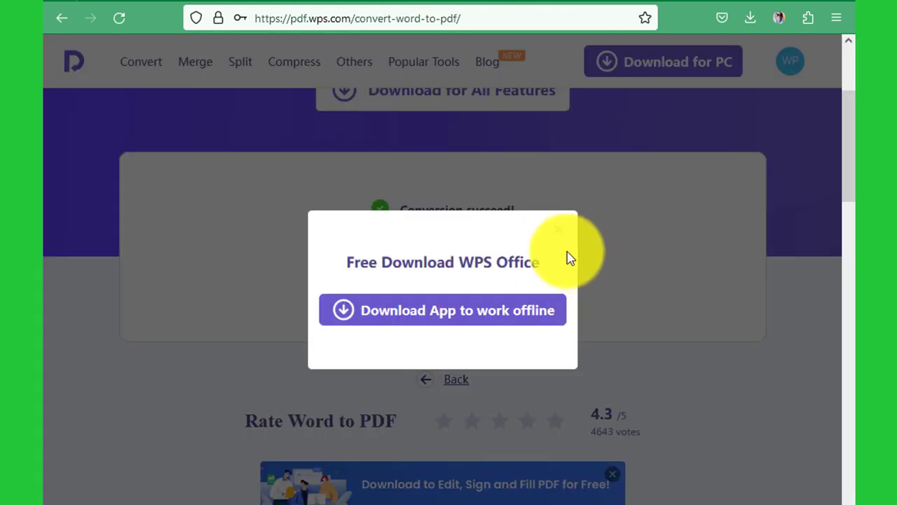
pyautogui.click(558, 230)
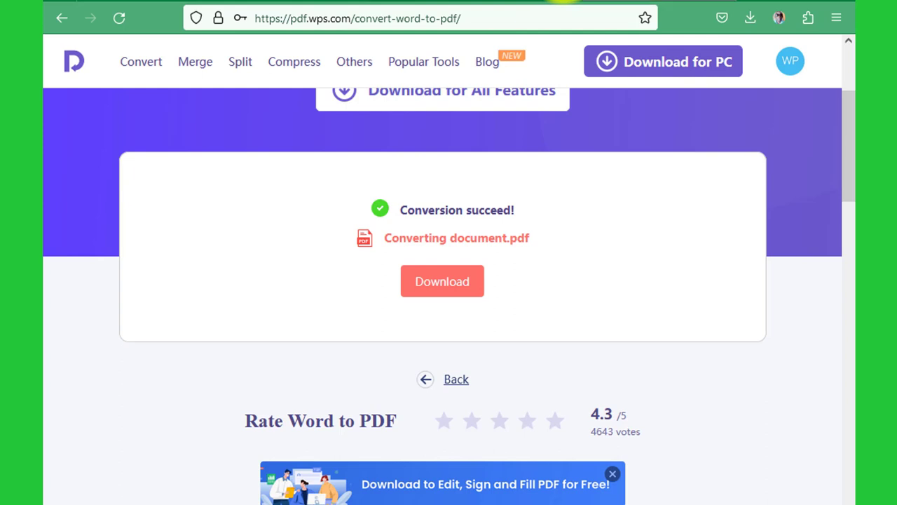